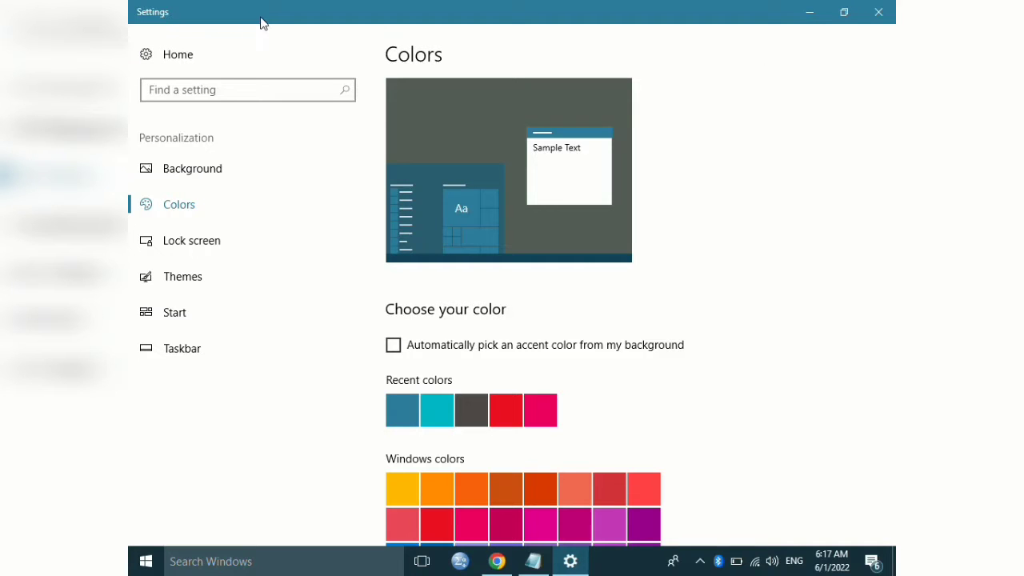
# - Minimize Settings and examine the current accent color on the Start menu and the action center
pyautogui.click(816, 8)
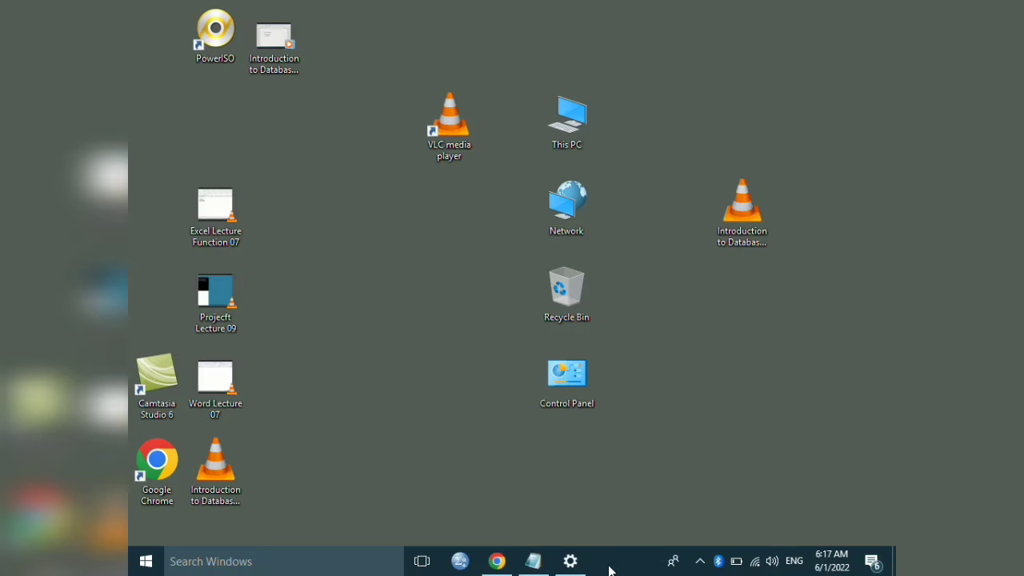
pyautogui.click(147, 564)
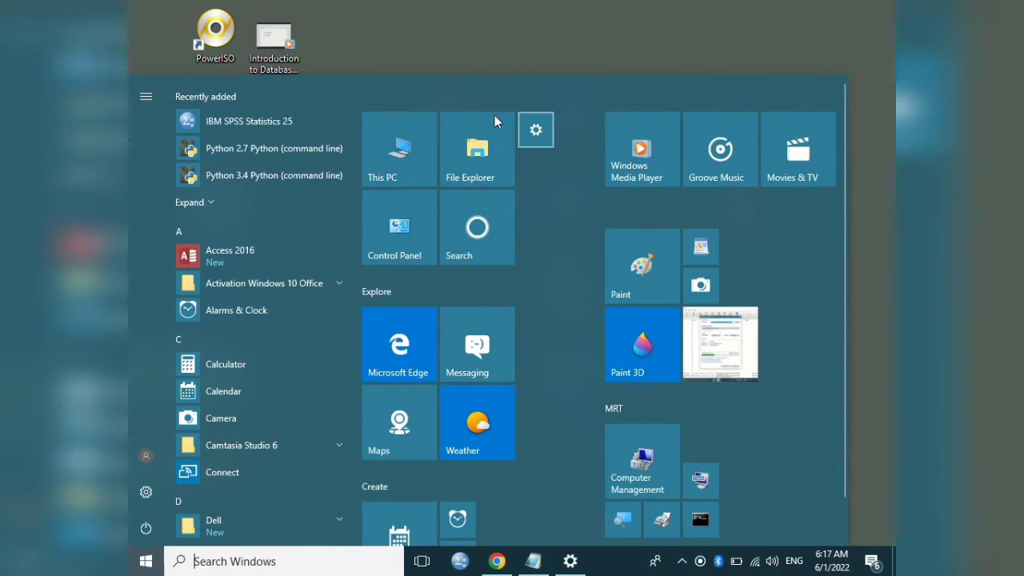
pyautogui.click(541, 56)
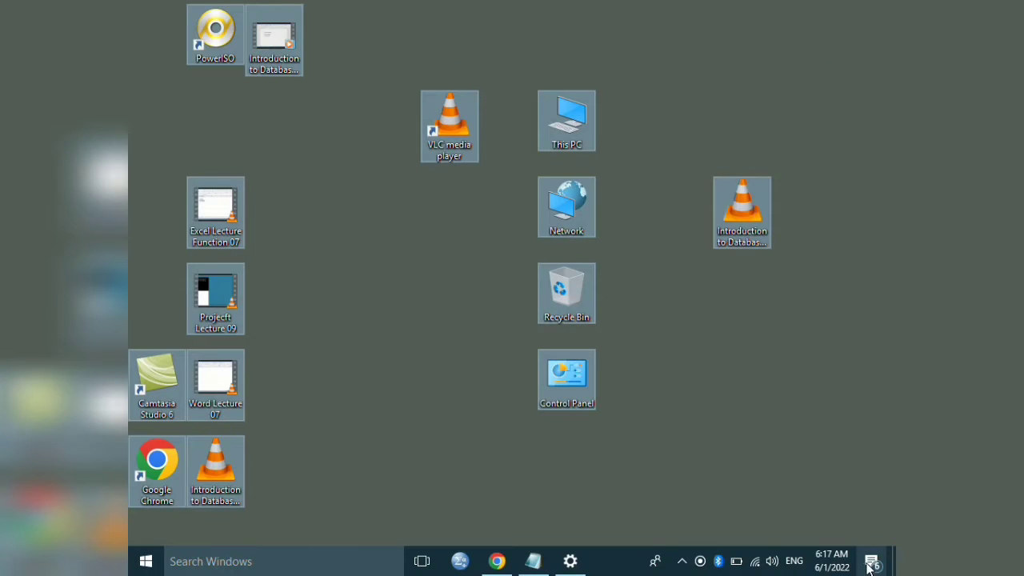
pyautogui.click(870, 566)
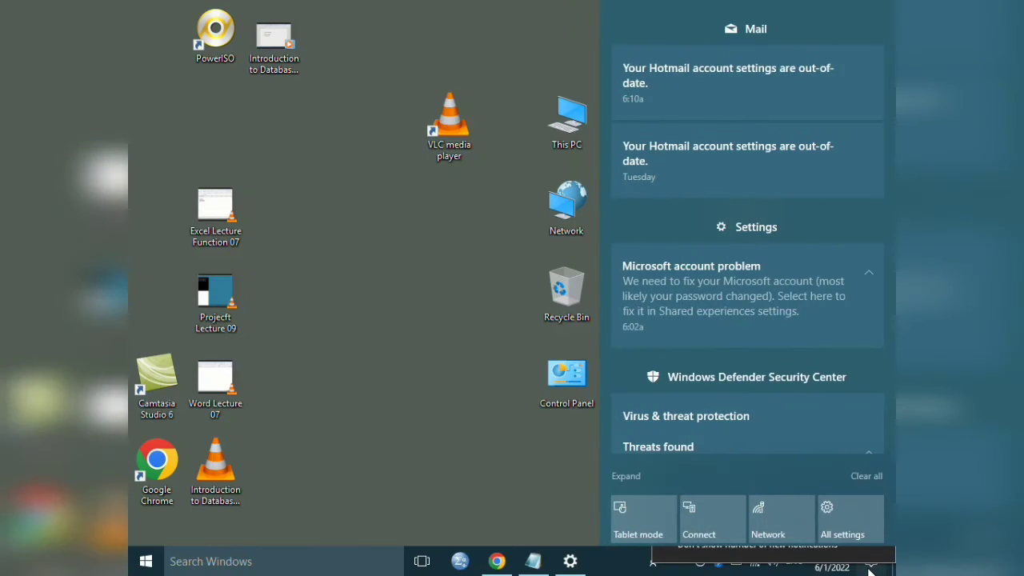
pyautogui.click(373, 412)
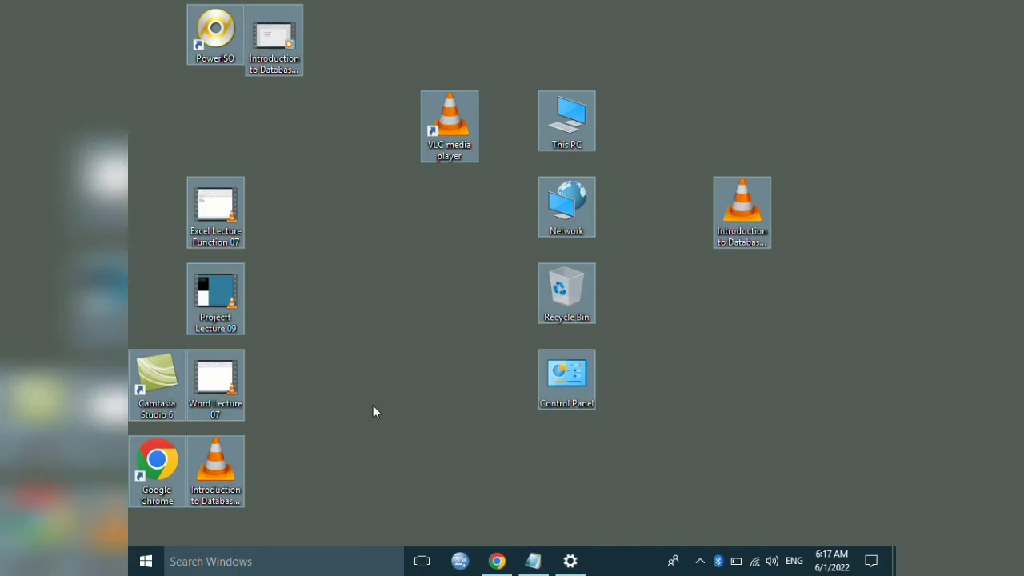
pyautogui.click(371, 403)
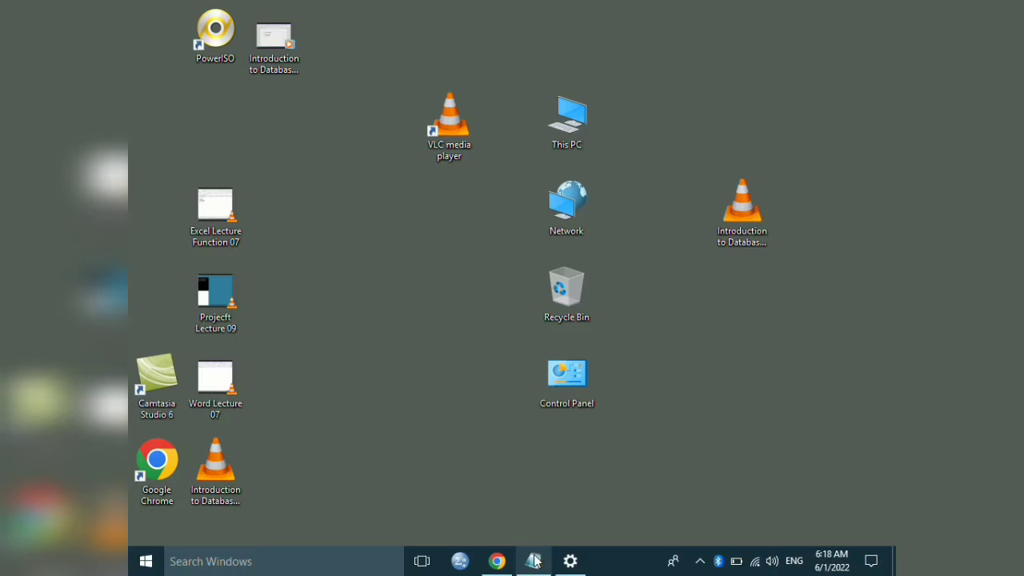
# - Reopen Settings and switch the desktop background type to Picture
pyautogui.click(570, 561)
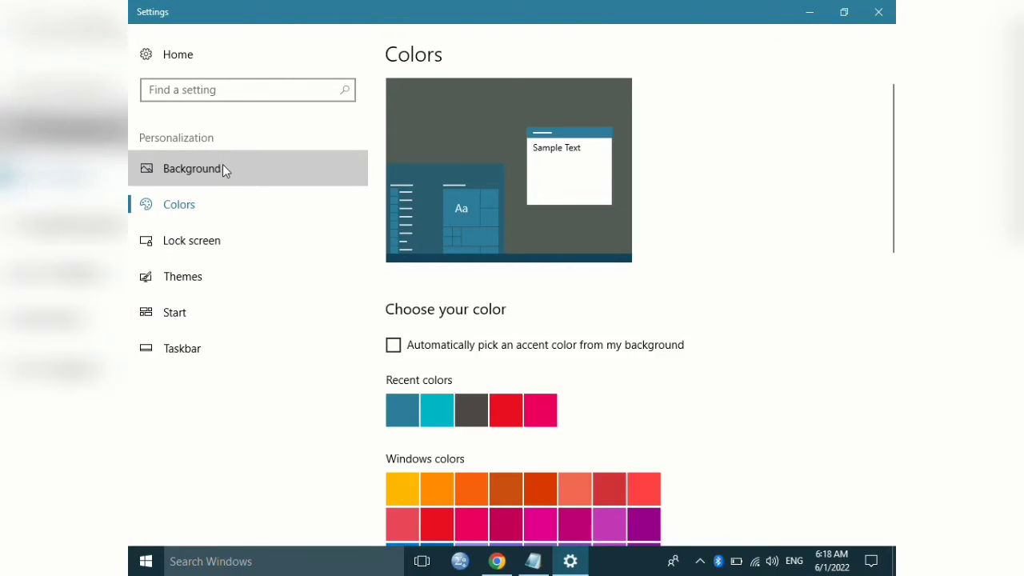
pyautogui.click(223, 169)
pyautogui.click(484, 334)
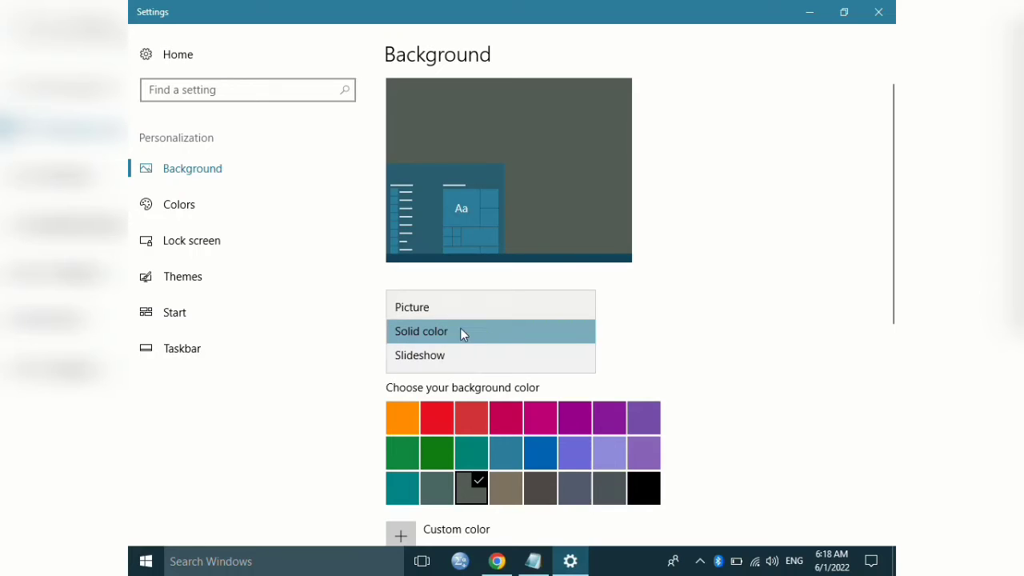
pyautogui.click(439, 306)
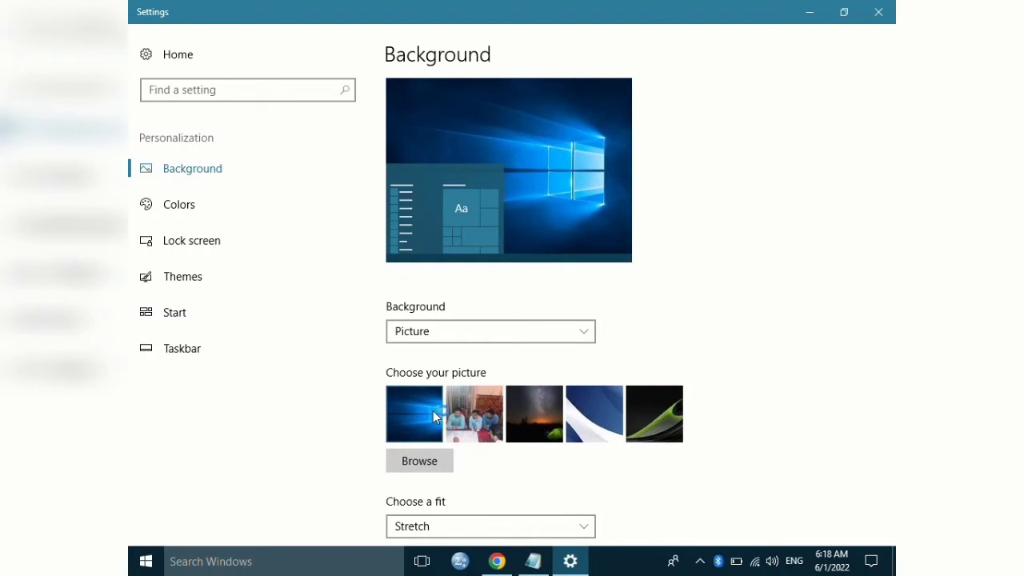
# - Set the accent color to the bright red swatch in the second row of the Windows colors
pyautogui.click(269, 221)
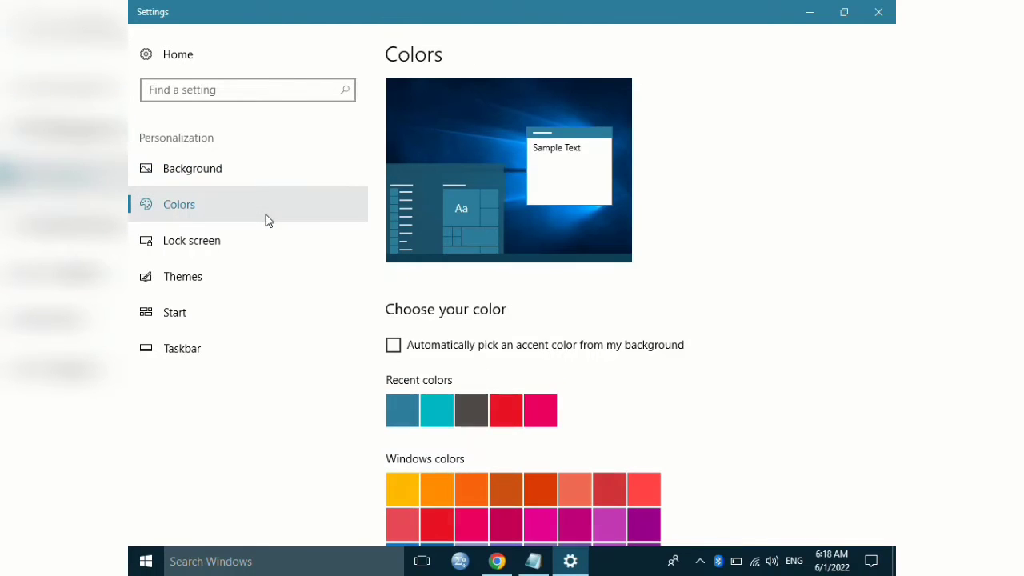
pyautogui.scroll(-3, 894, 300)
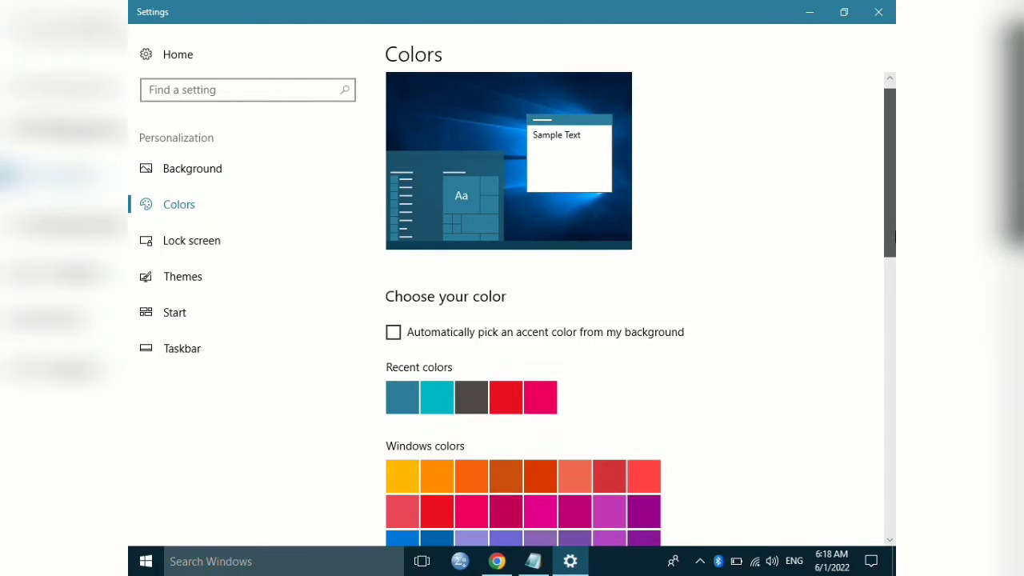
pyautogui.scroll(-2, 894, 301)
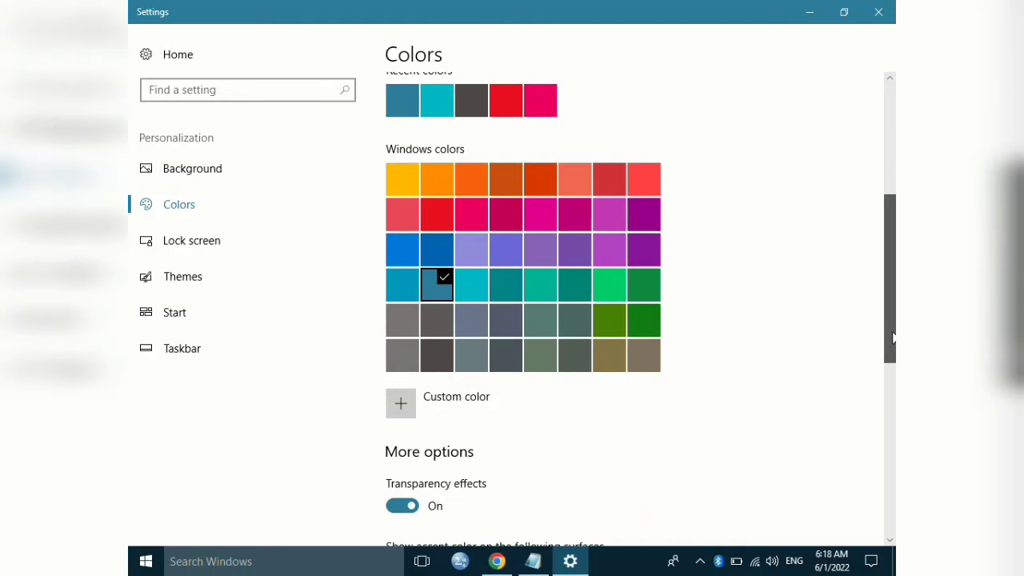
pyautogui.click(445, 225)
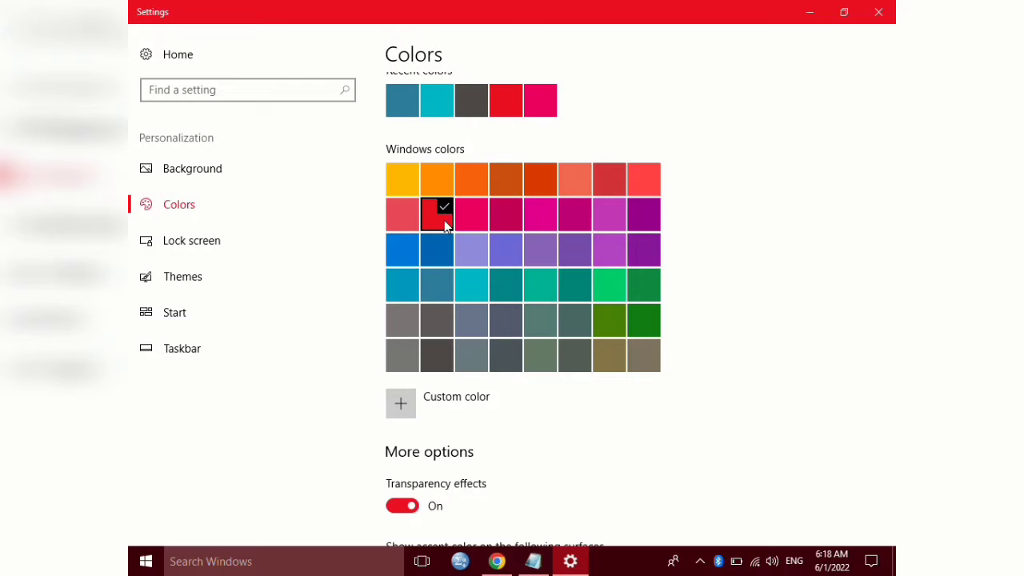
# - Run notepad to check the accent color on its title bar, close it, and view the color of the Start menu
pyautogui.press('super+r')
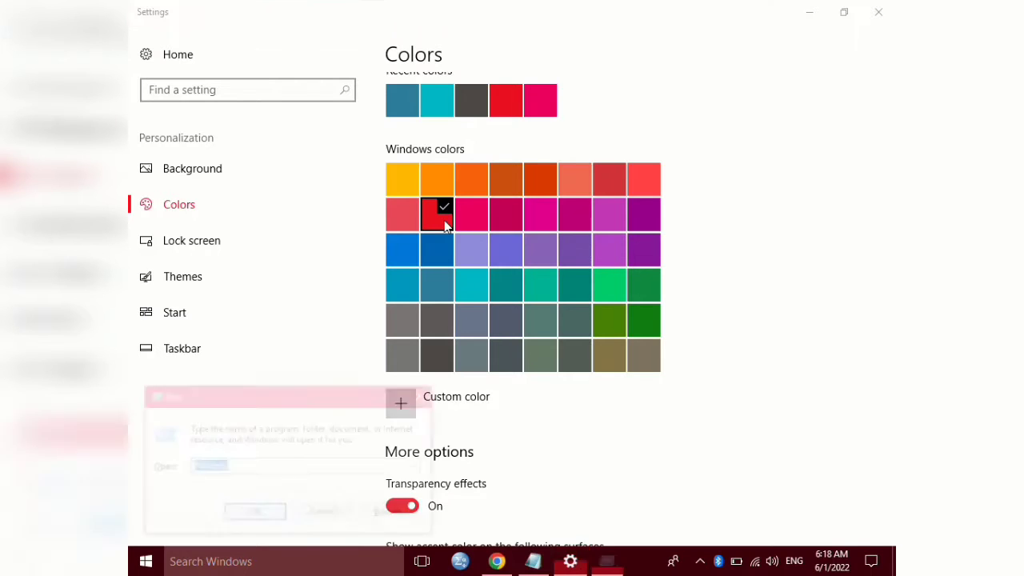
pyautogui.write('notepad')
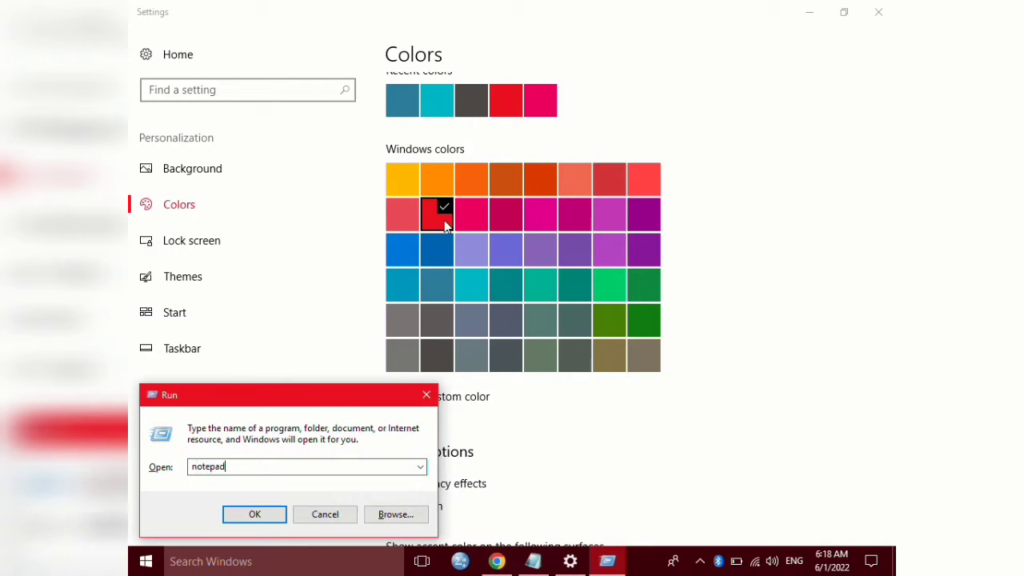
pyautogui.press('Return')
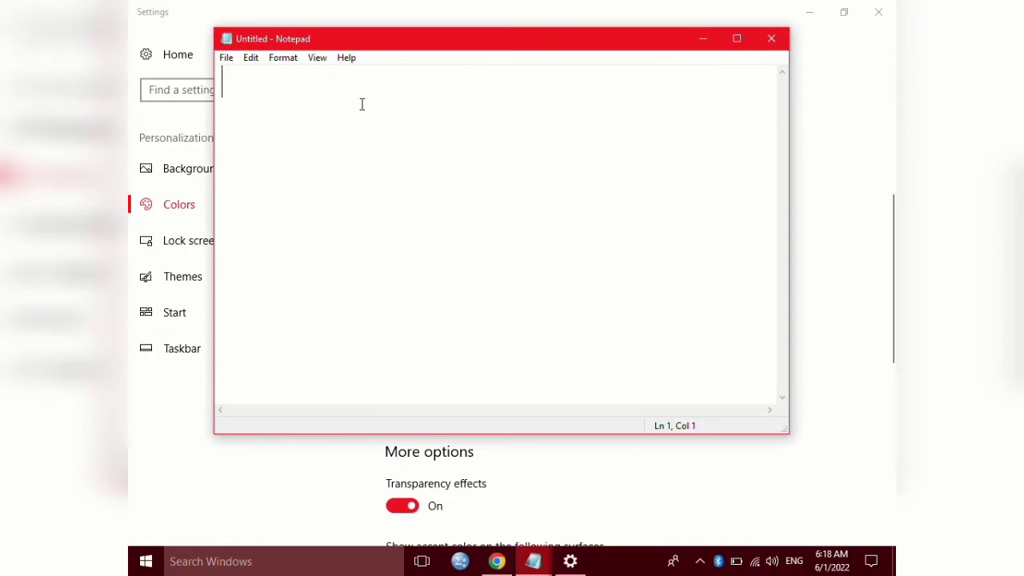
pyautogui.moveTo(309, 40); pyautogui.dragTo(310, 71)
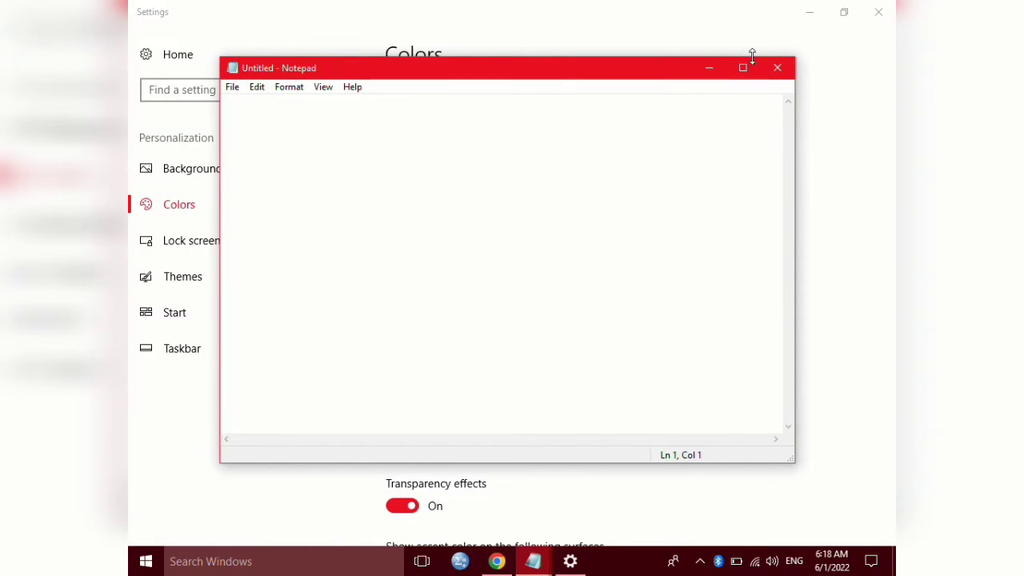
pyautogui.click(777, 68)
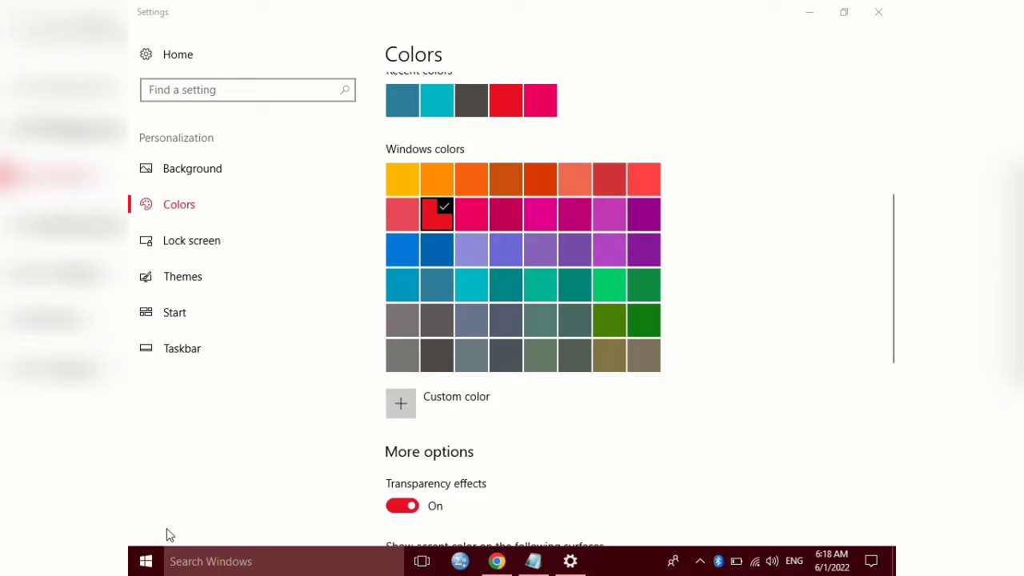
pyautogui.click(147, 563)
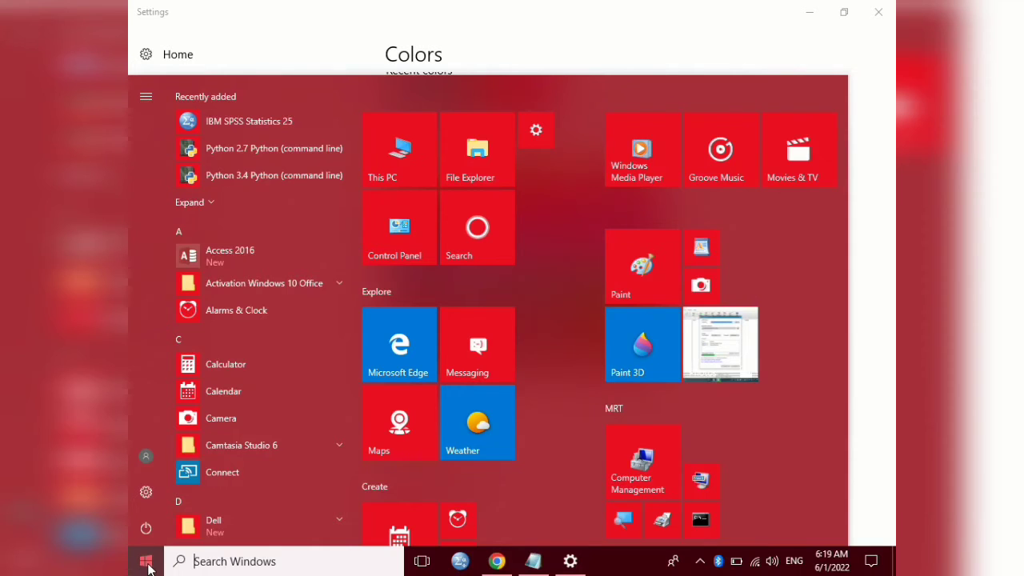
pyautogui.click(349, 6)
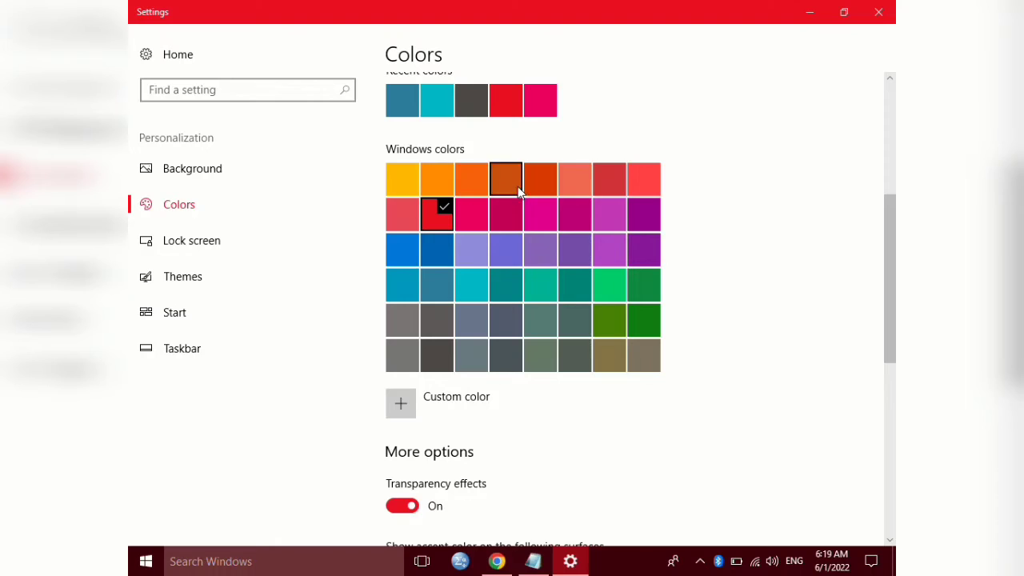
# - Try the olive-brown accent color from the last row of Windows colors, and enable picking the accent color automatically from the background
pyautogui.click(613, 353)
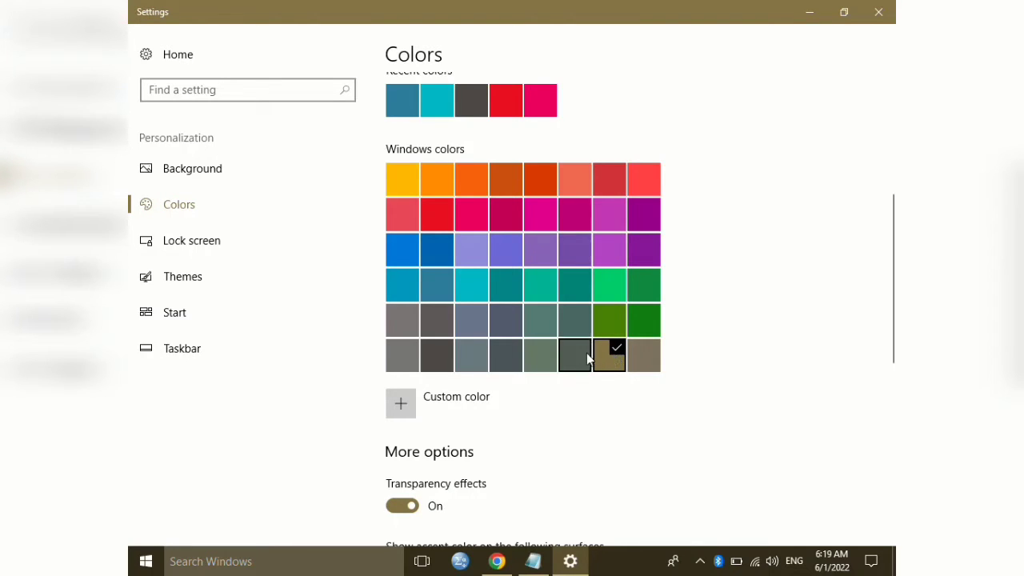
pyautogui.moveTo(889, 327); pyautogui.dragTo(878, 270)
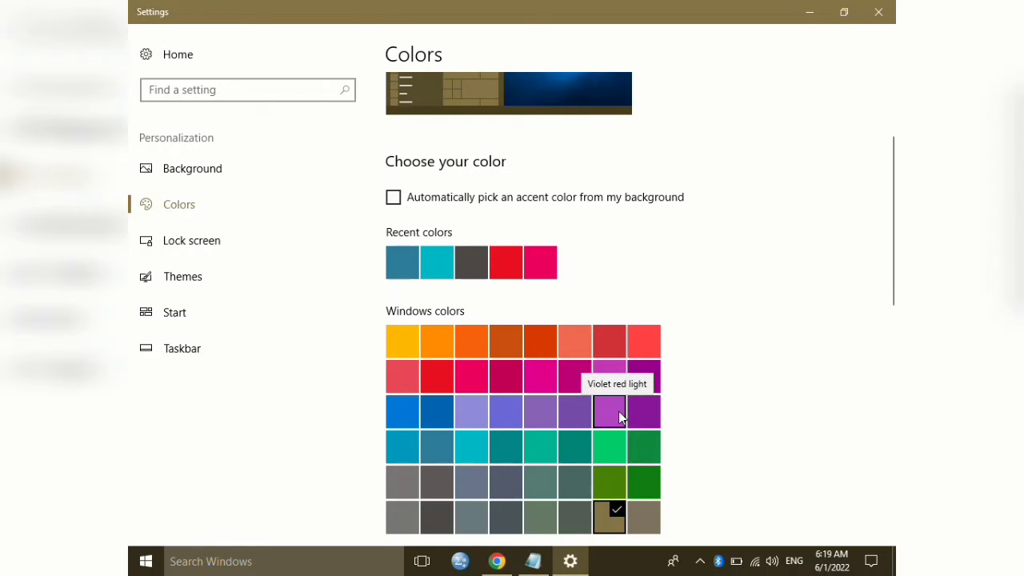
pyautogui.click(396, 202)
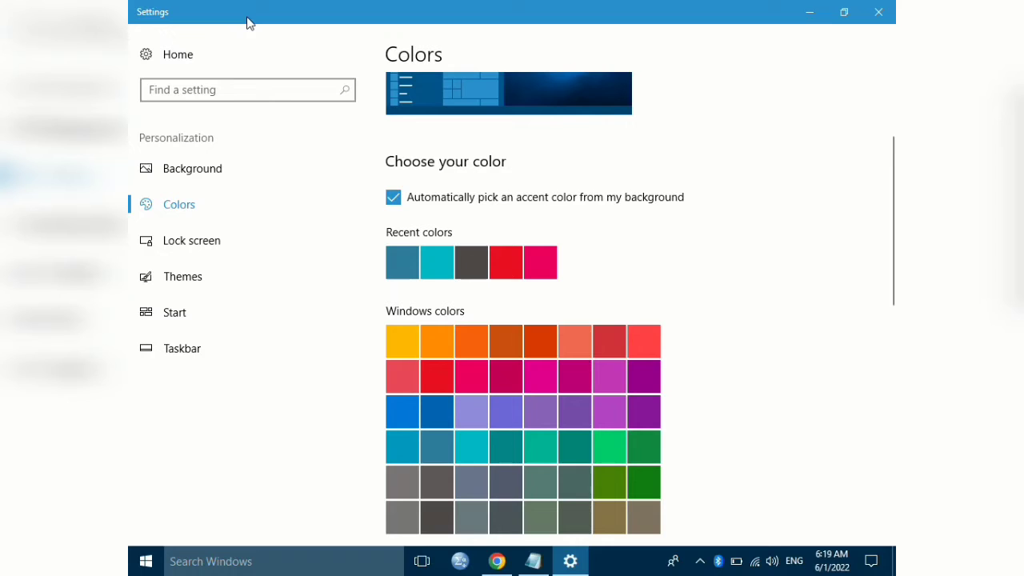
# - Minimize Settings and compare the desktop wallpaper with the automatically picked accent color on the taskbar
pyautogui.click(810, 9)
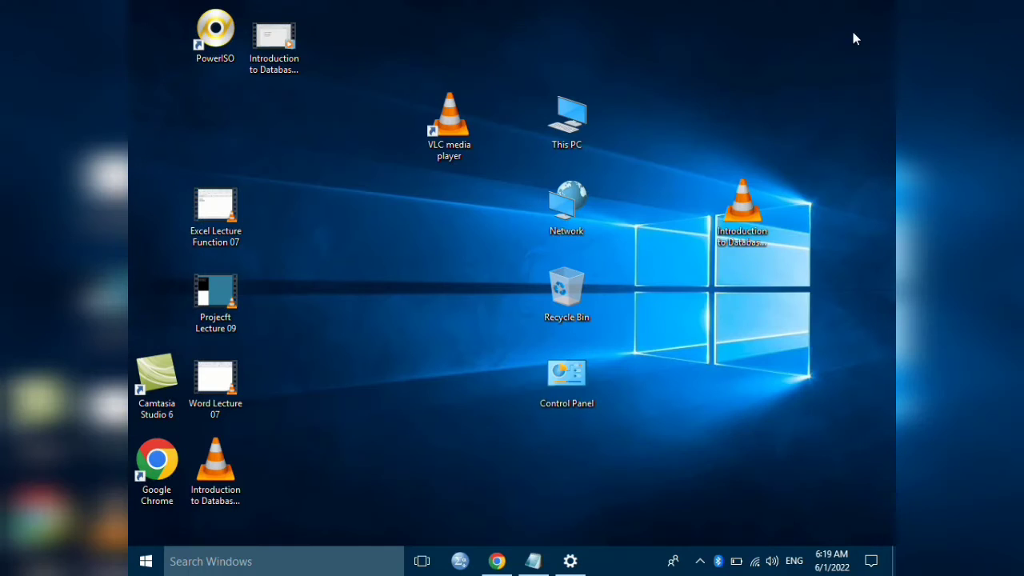
pyautogui.moveTo(860, 18); pyautogui.dragTo(154, 464)
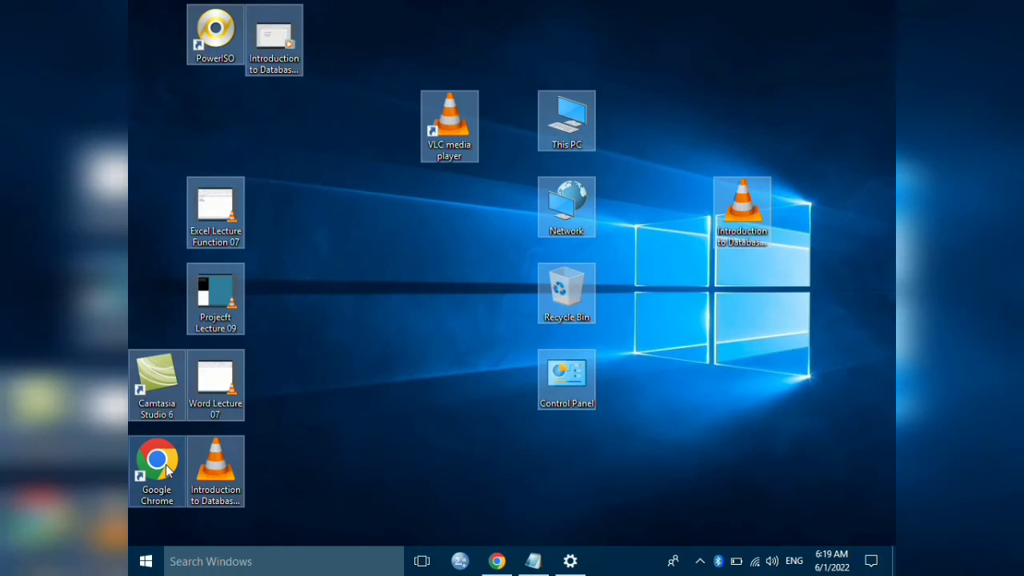
pyautogui.moveTo(894, 1); pyautogui.dragTo(129, 519)
pyautogui.click(648, 360)
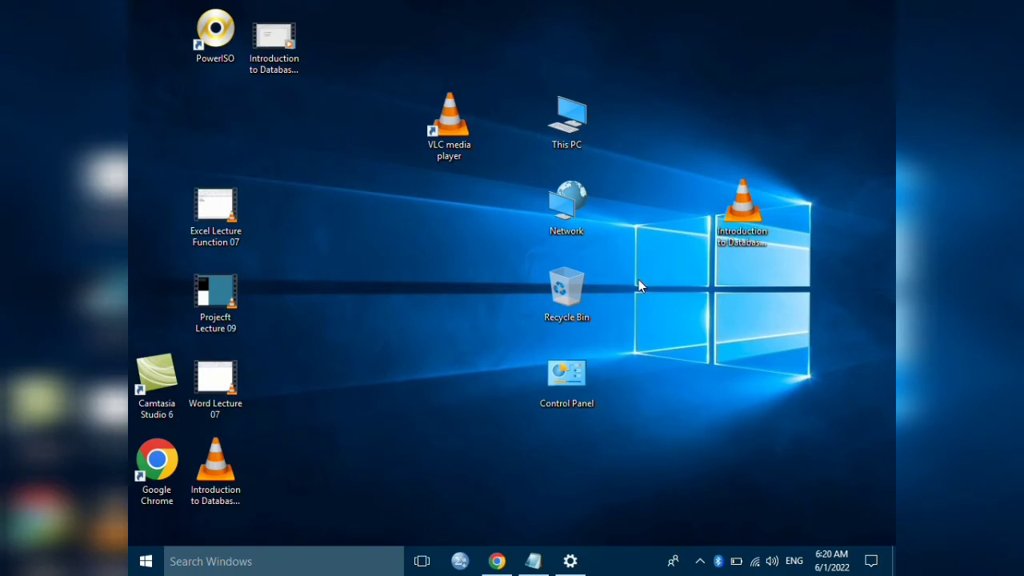
pyautogui.moveTo(627, 256); pyautogui.dragTo(632, 271)
# - Reopen Settings, turn off automatic accent color picking, and set the accent color to Green
pyautogui.click(571, 561)
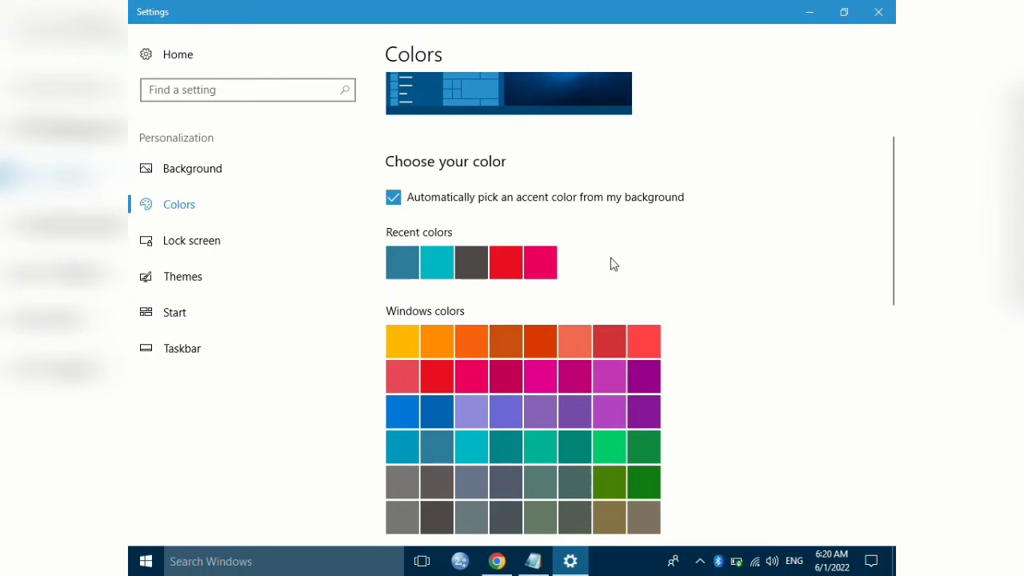
pyautogui.click(394, 201)
pyautogui.click(645, 489)
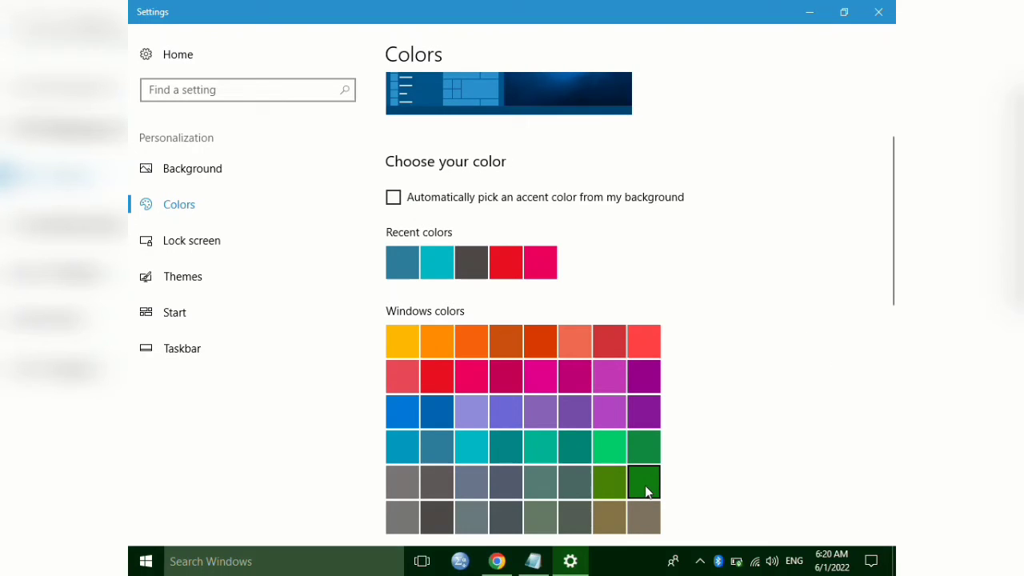
pyautogui.click(646, 490)
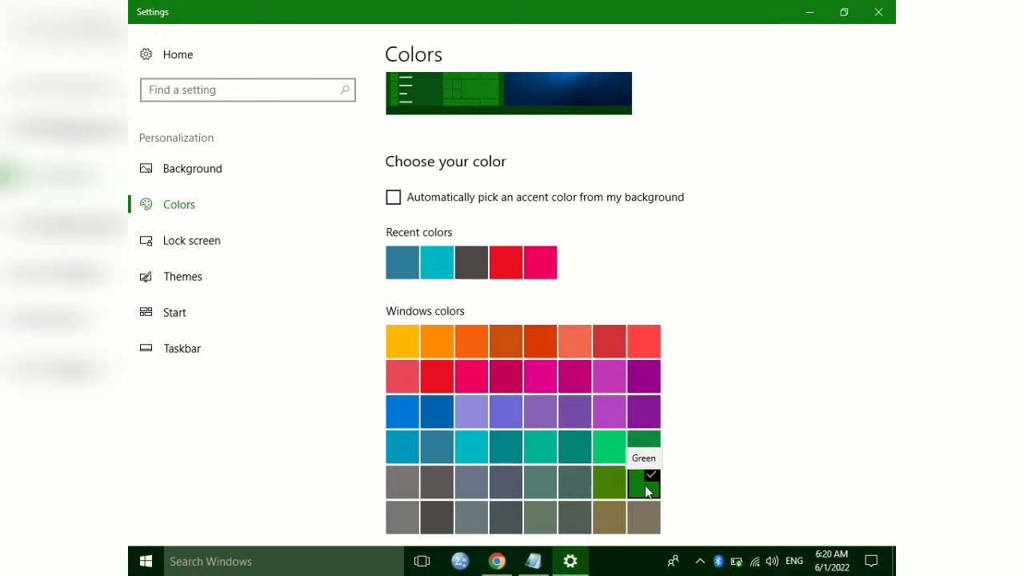
# - Review the transparency, accent color surface and app mode options on the Colors page, and check the action center
pyautogui.moveTo(893, 295); pyautogui.dragTo(875, 336)
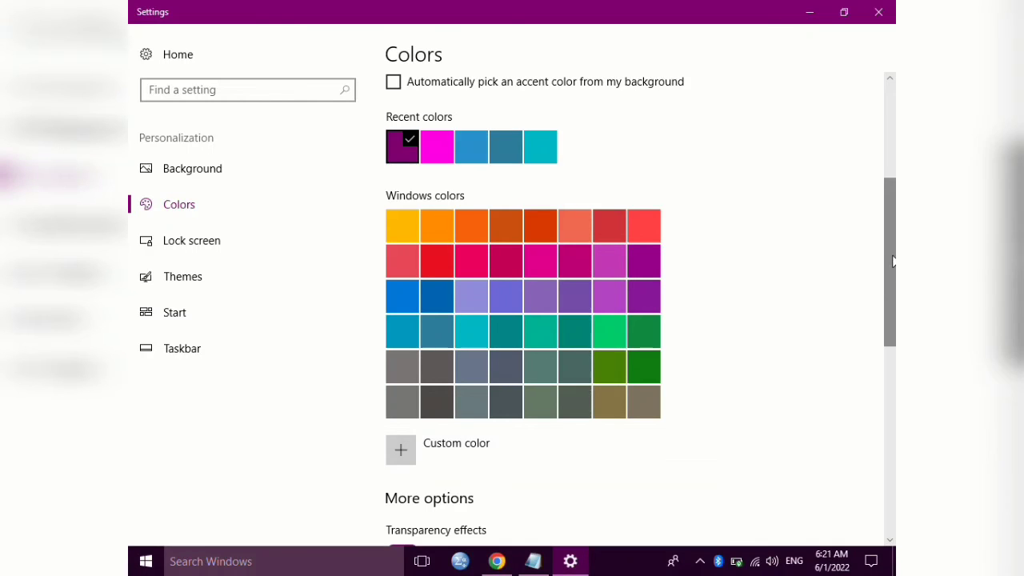
pyautogui.scroll(-2, 523, 320)
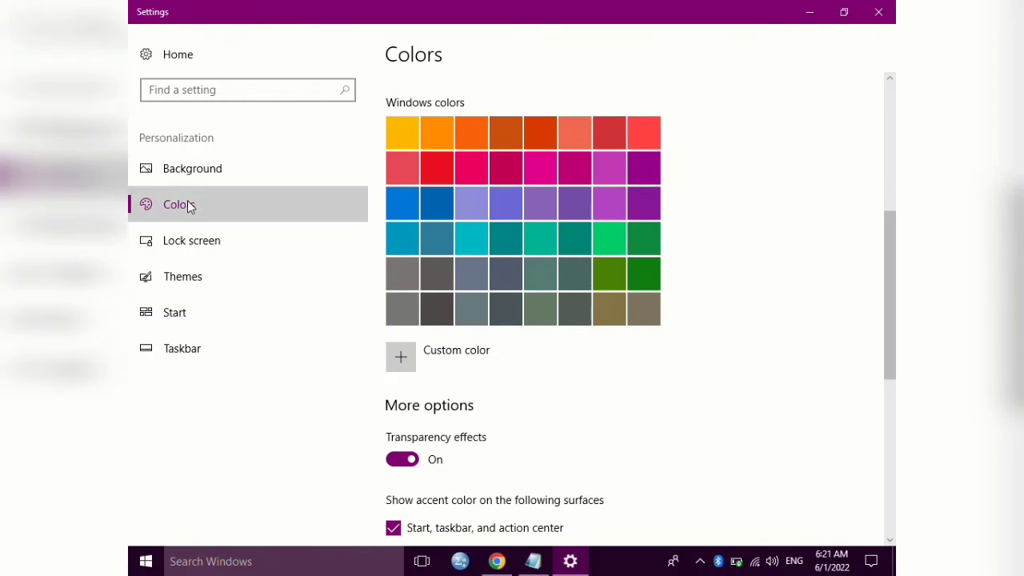
pyautogui.scroll(-3, 894, 322)
pyautogui.scroll(-2, 895, 322)
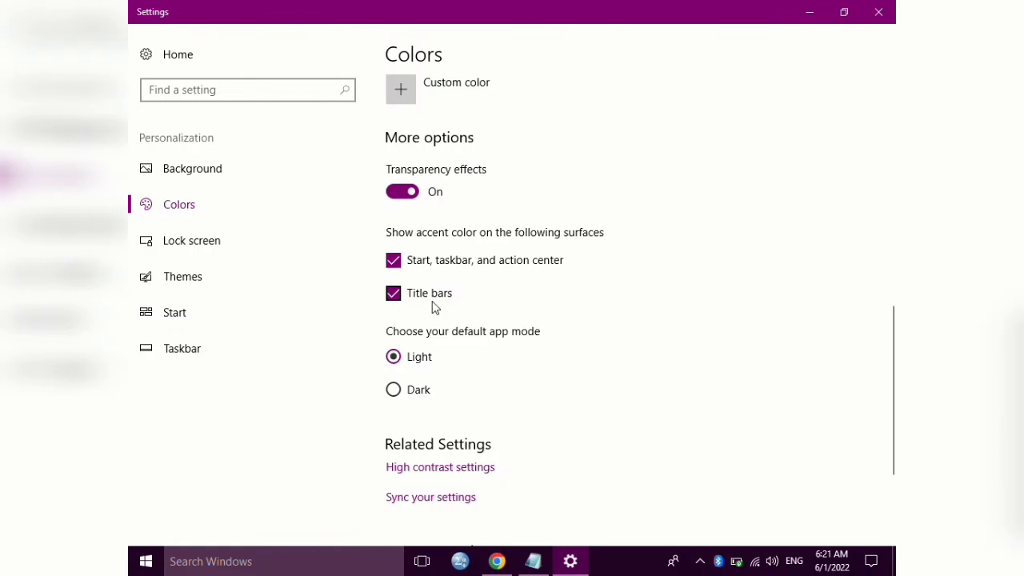
pyautogui.scroll(1, 549, 336)
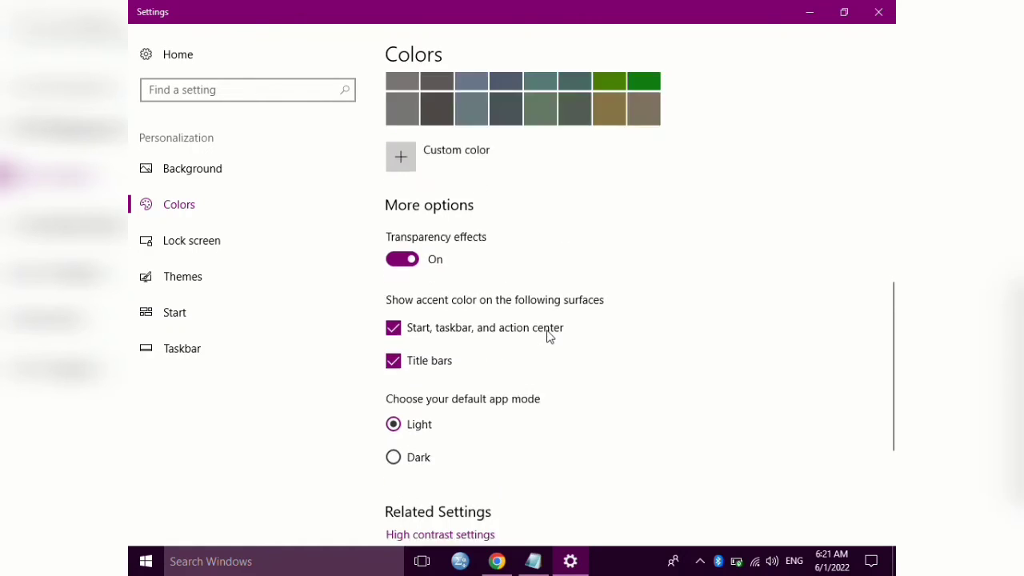
pyautogui.scroll(2, 549, 337)
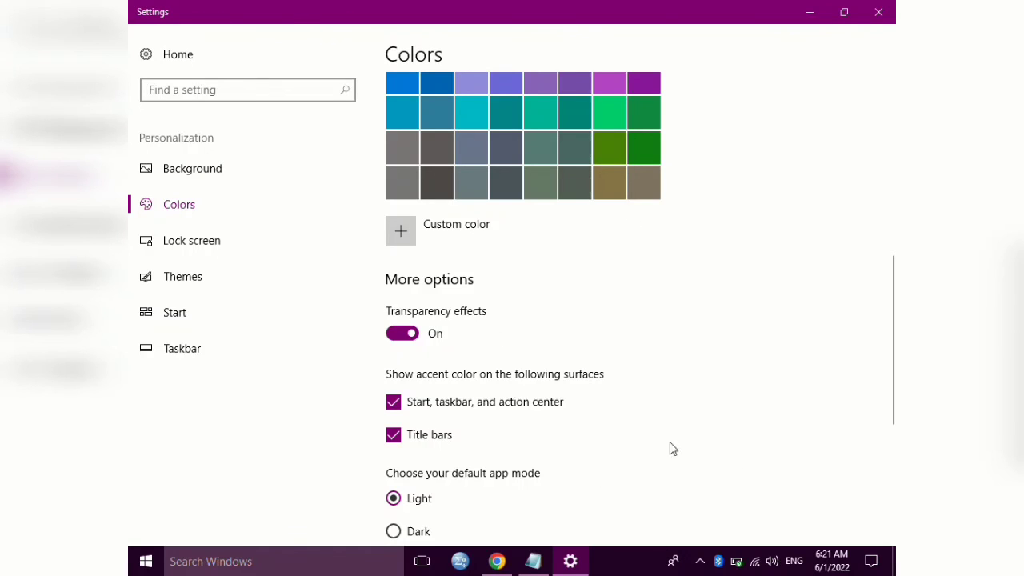
pyautogui.click(869, 564)
pyautogui.click(869, 565)
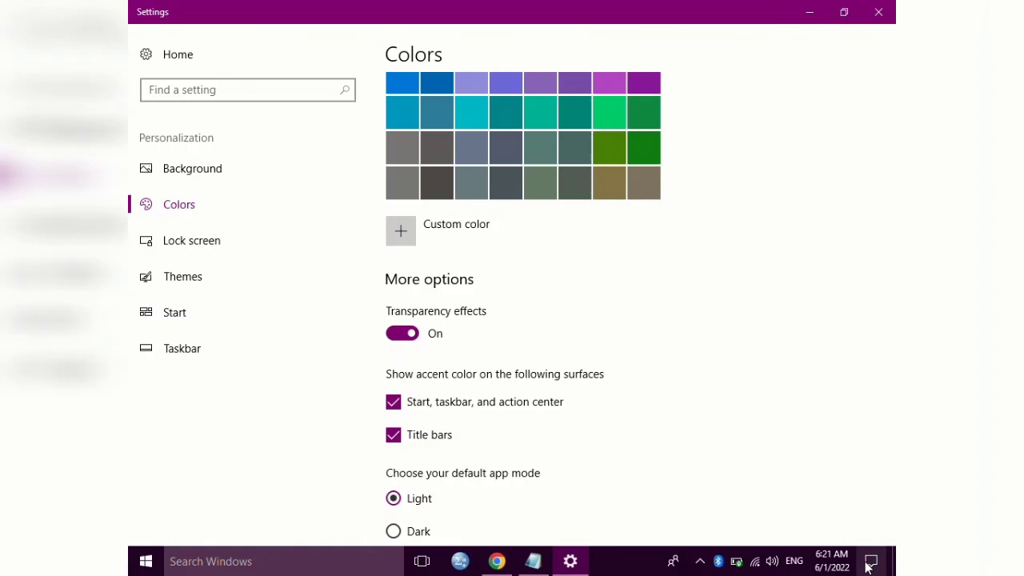
# - Turn off the accent color for Start, taskbar, and action center, and for title bars
pyautogui.click(393, 401)
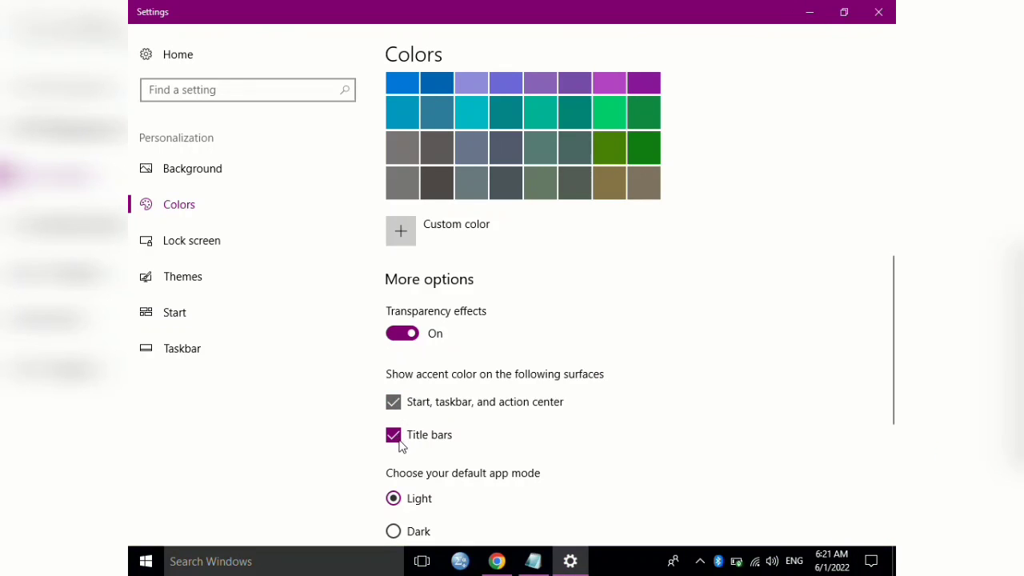
pyautogui.click(400, 445)
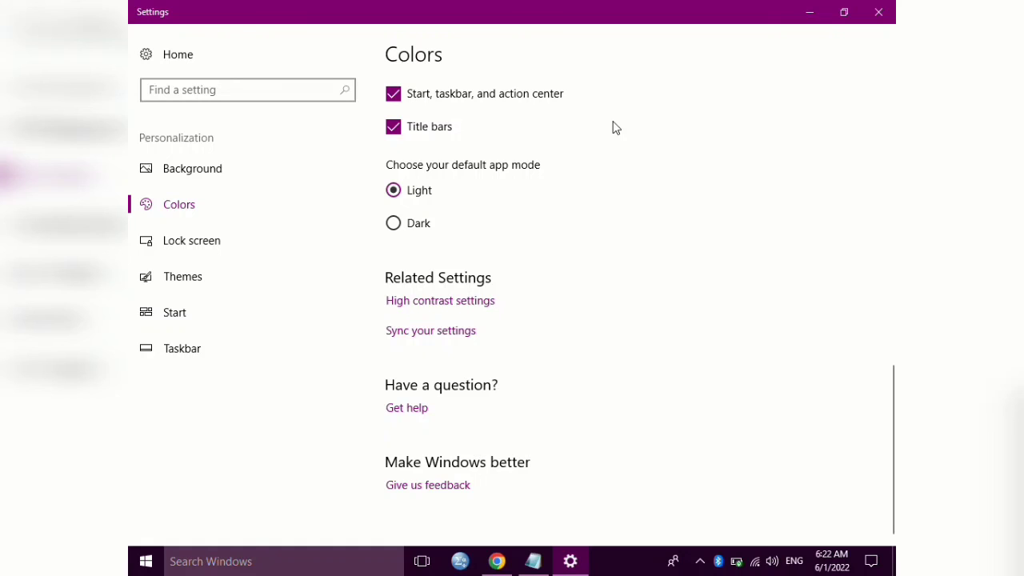
# - Set the default app mode to Dark
pyautogui.click(394, 224)
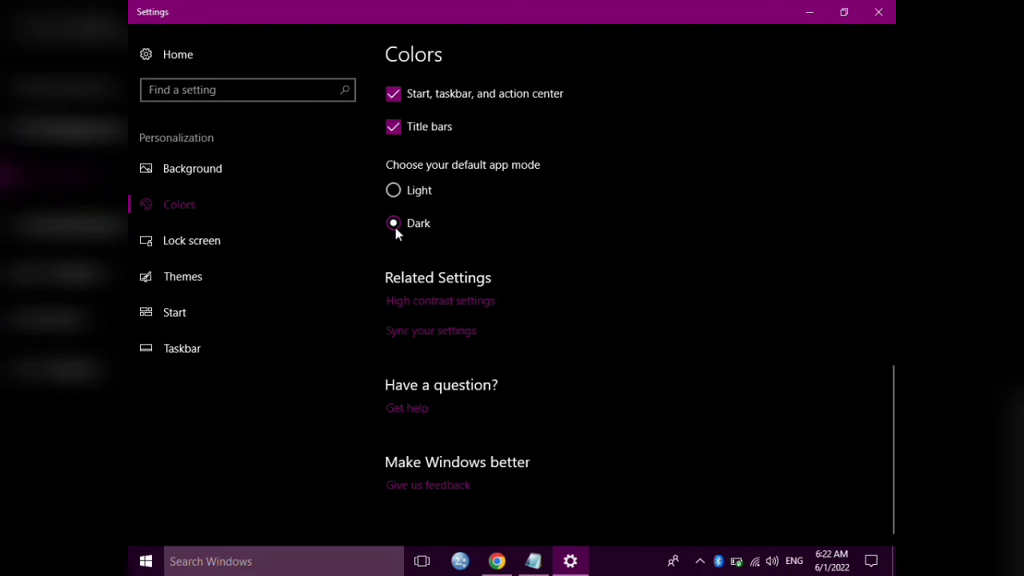